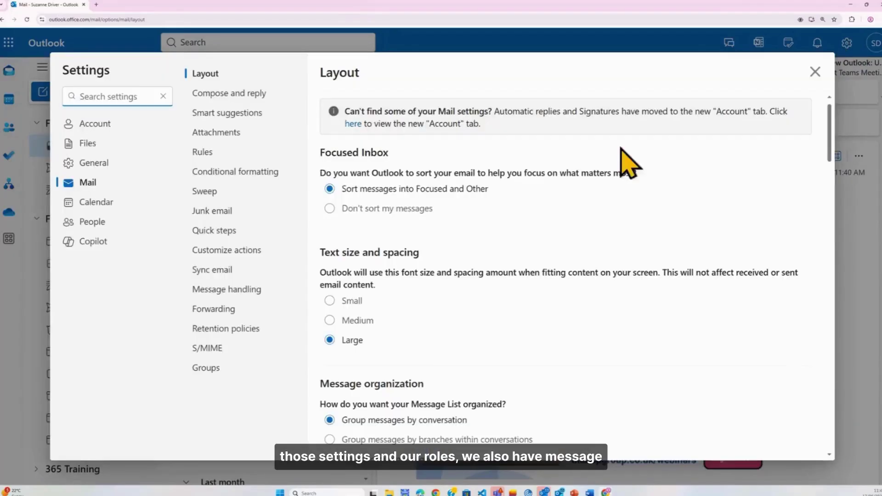
- Review the mail message handling settings for marking items as read, read receipts, action confirmations and translation
left_click(239, 290)
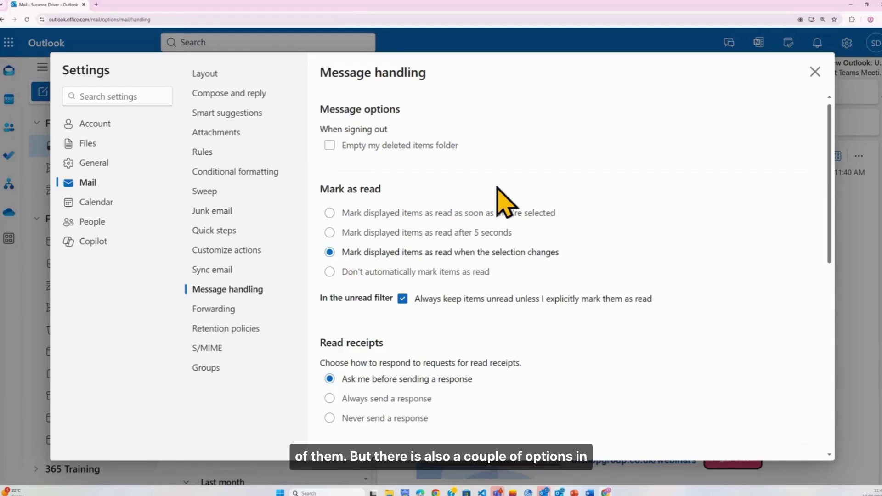
scroll(498, 187, "down", 5)
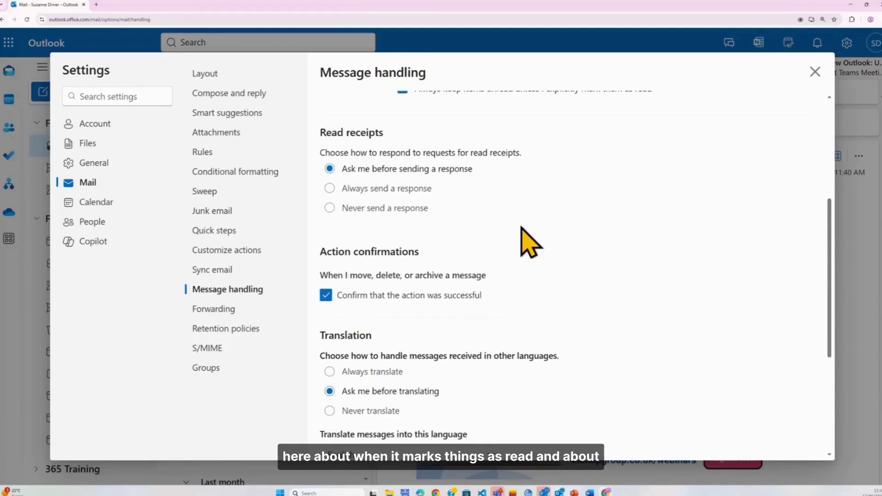
scroll(528, 241, "down", 4)
scroll(529, 241, "up", 3)
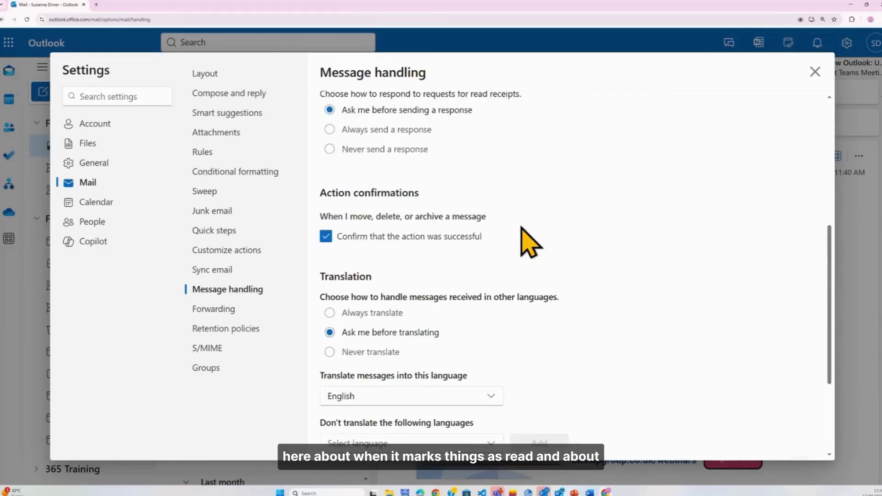
scroll(524, 235, "up", 5)
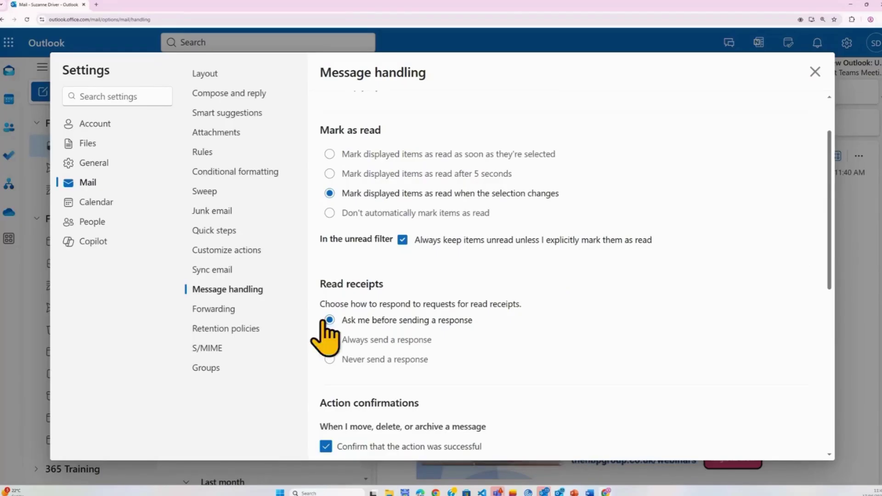
- Try enabling email forwarding with a colleague's email address and the option to keep a copy of forwarded messages
left_click(232, 308)
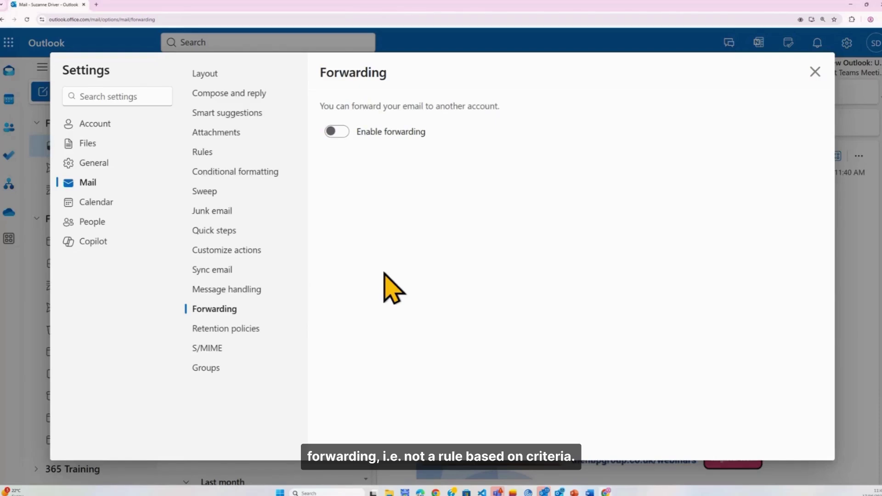
left_click(338, 134)
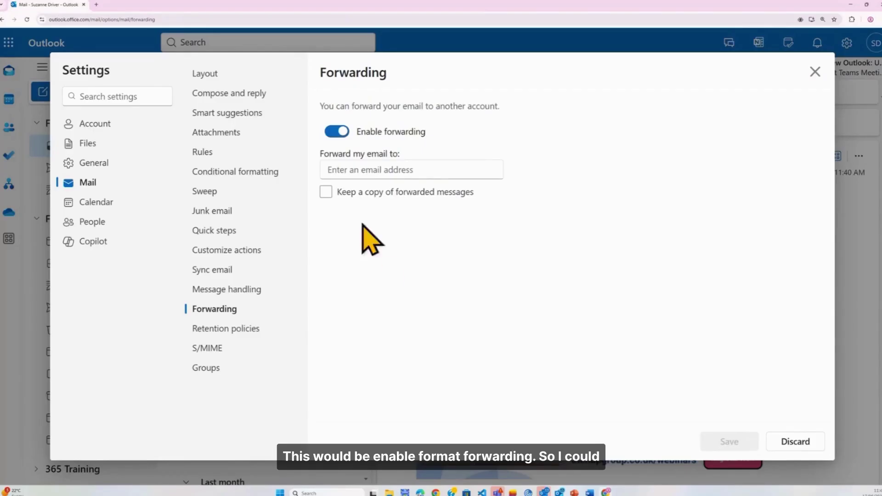
left_click(359, 170)
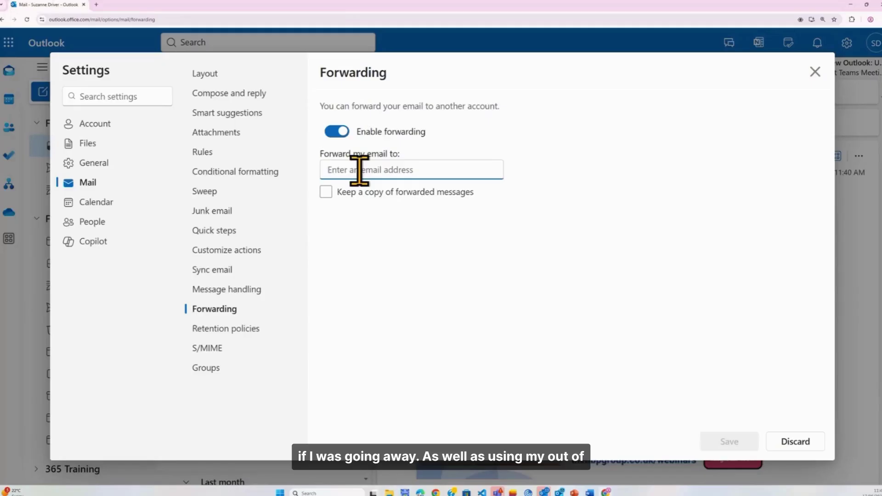
type("phil")
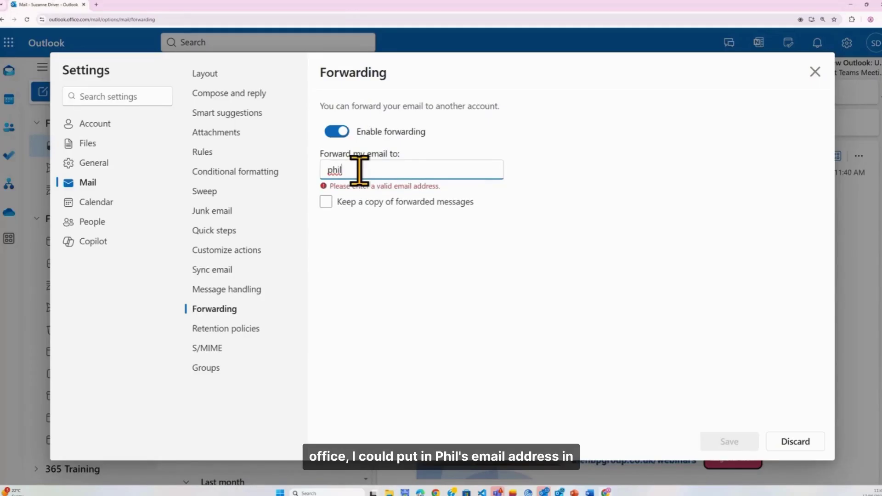
type(".d")
key("BackSpace")
key("BackSpace")
key("BackSpace")
key("BackSpace")
key("BackSpace")
key("BackSpace")
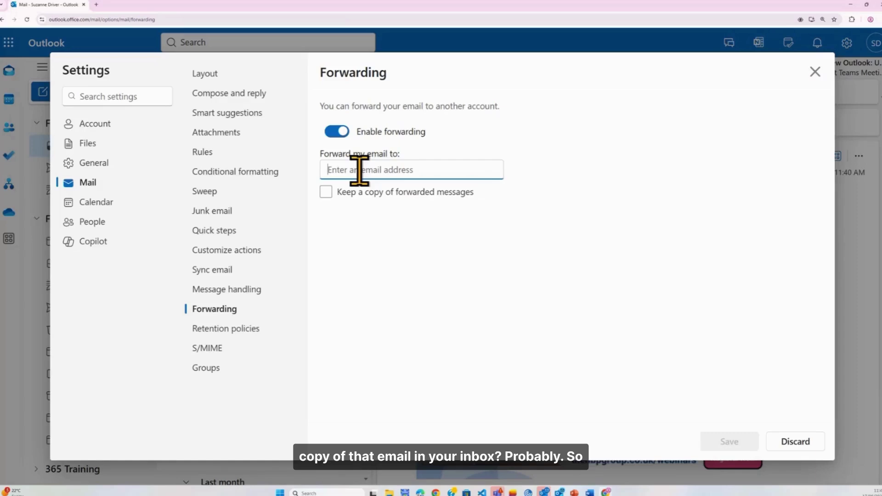
left_click(327, 192)
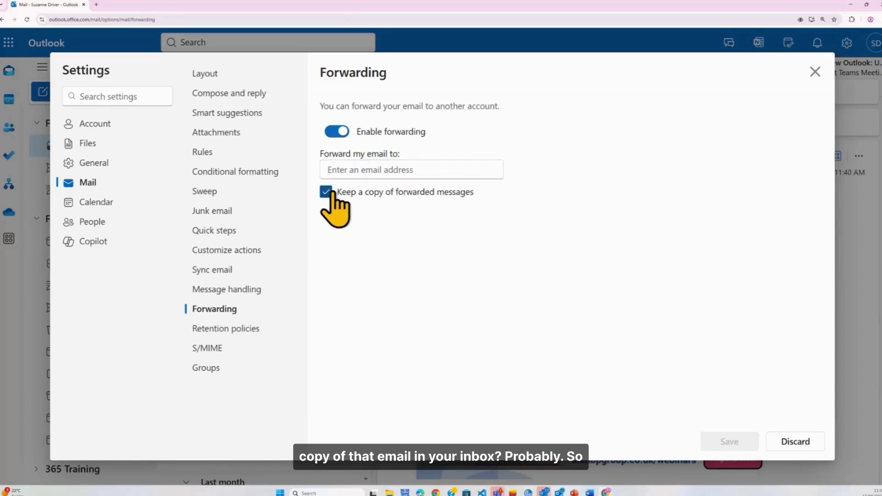
left_click(331, 193)
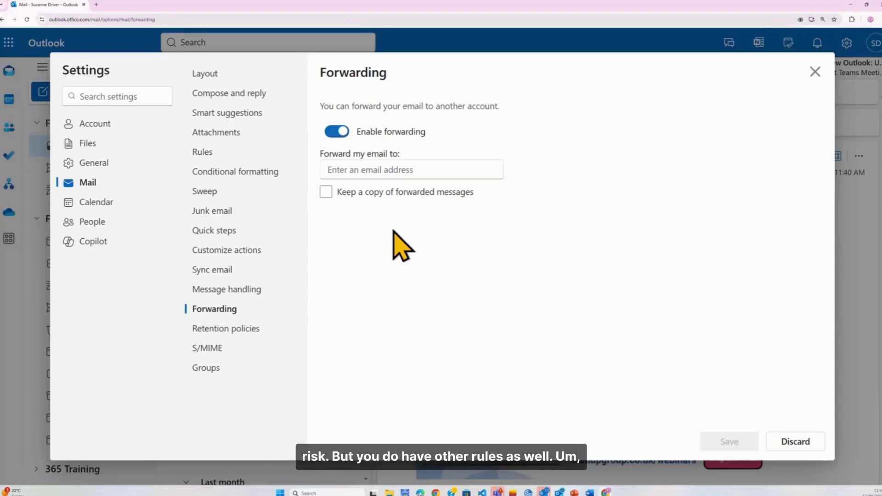
- Start a new mail rule named Webinar
left_click(239, 157)
left_click(579, 279)
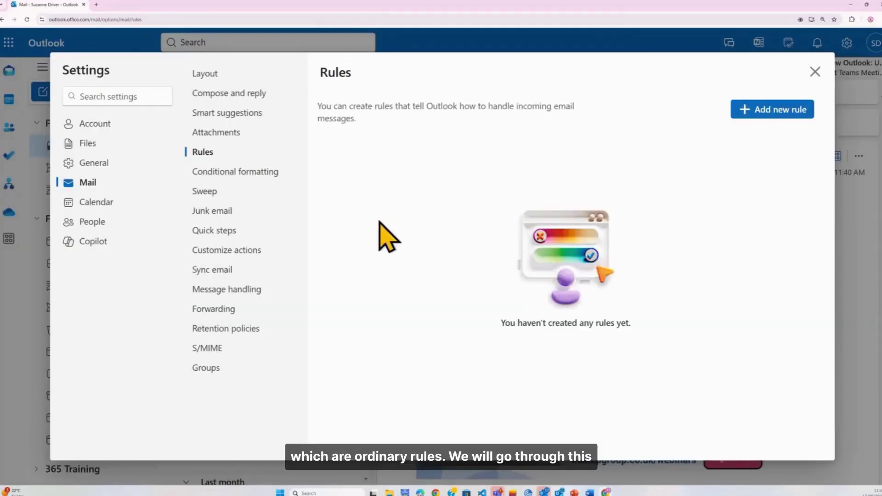
left_click(763, 113)
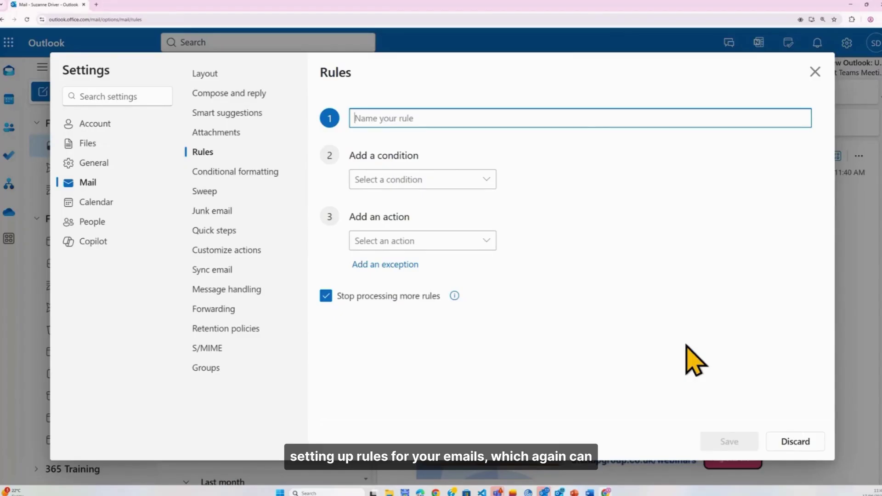
left_click(489, 186)
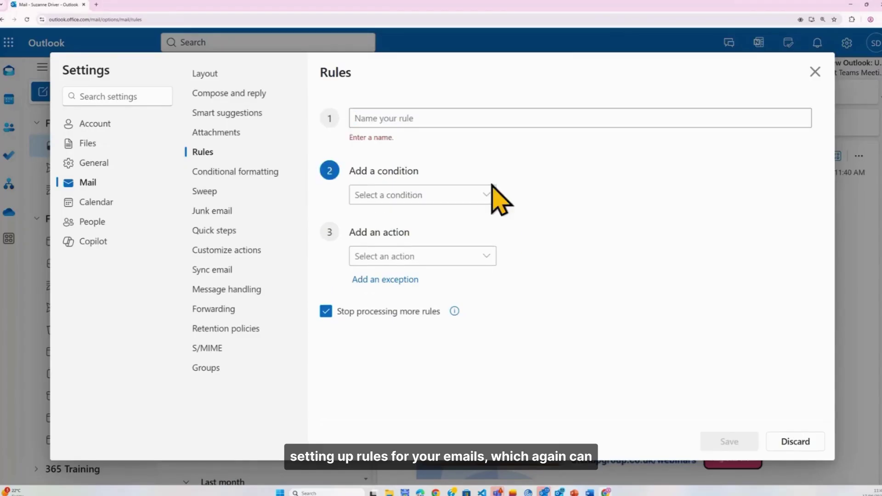
left_click(489, 193)
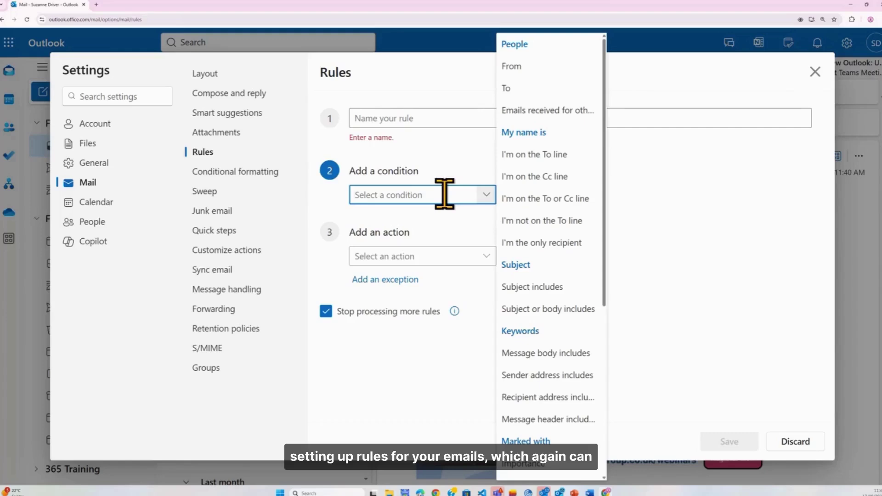
left_click(448, 260)
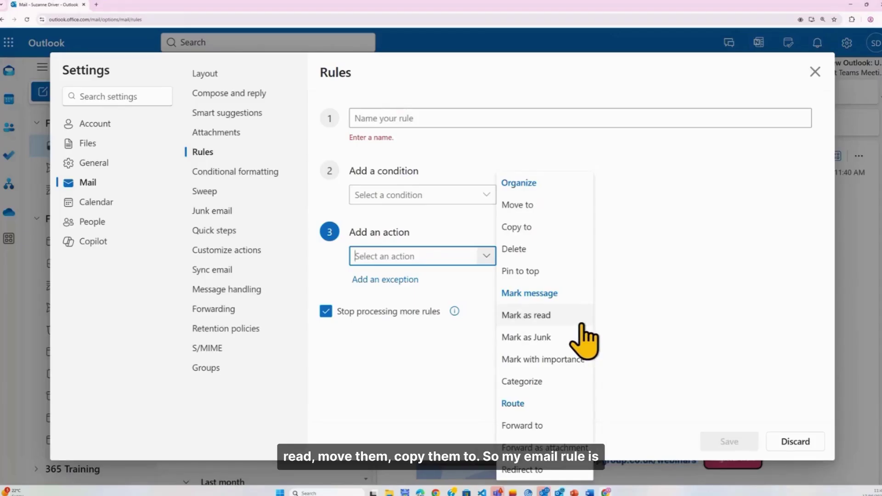
left_click(396, 120)
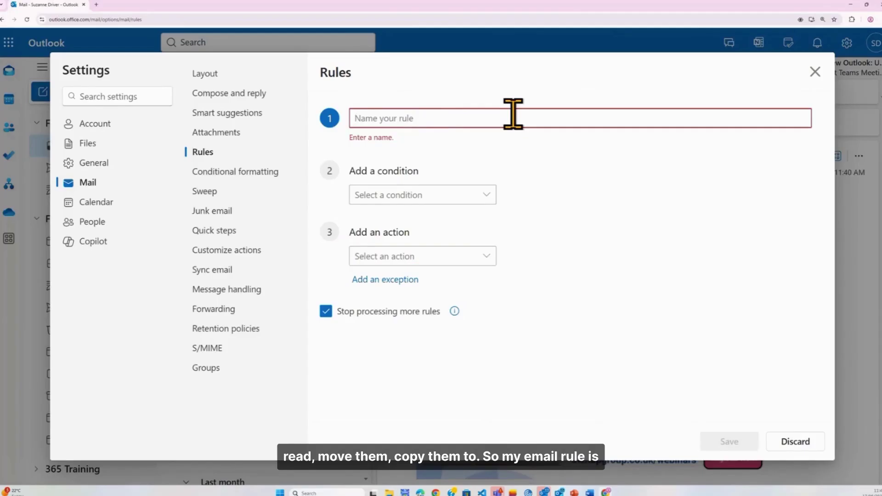
type("Webinar")
key("Tab")
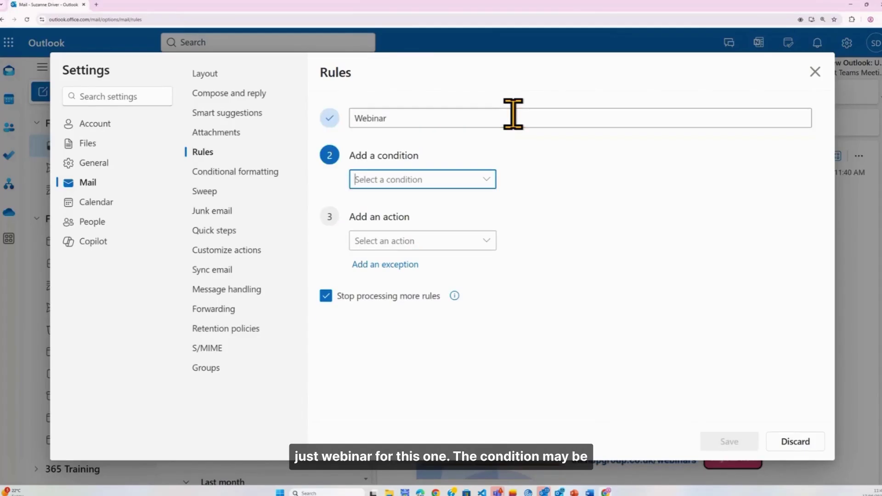
- Add a rule condition that matches messages whose subject or body includes "webinar"
left_click(493, 184)
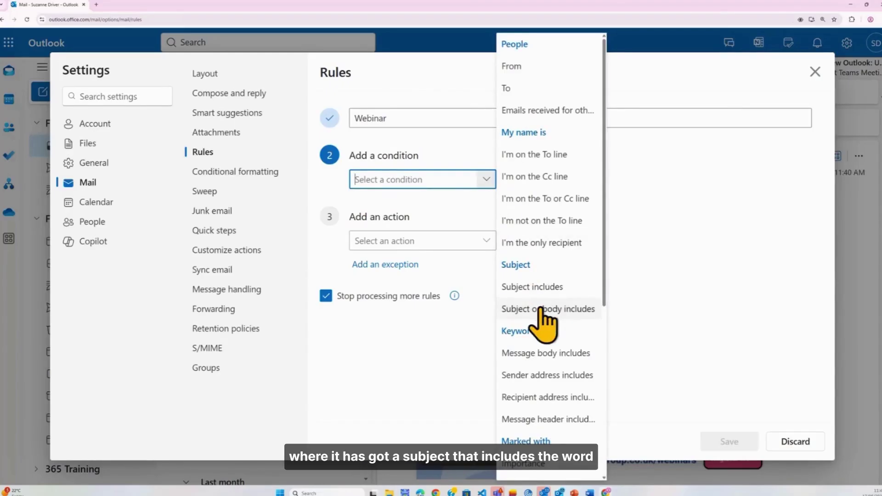
left_click(527, 308)
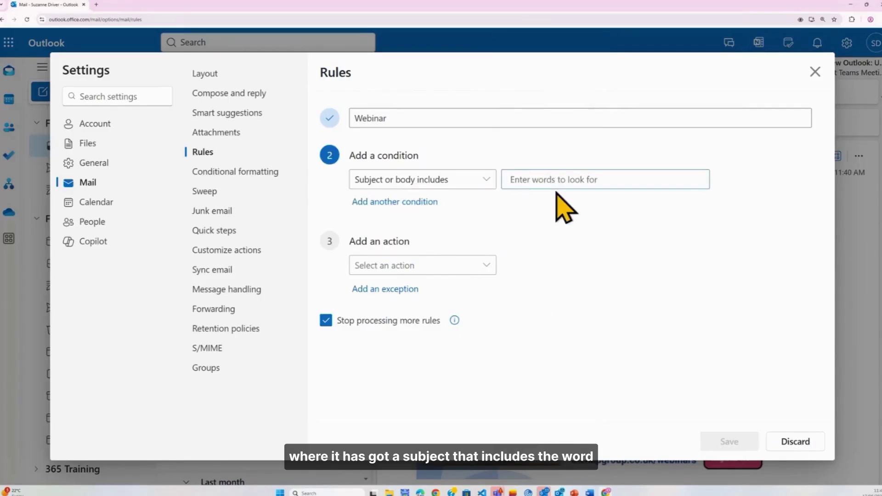
type("webinar")
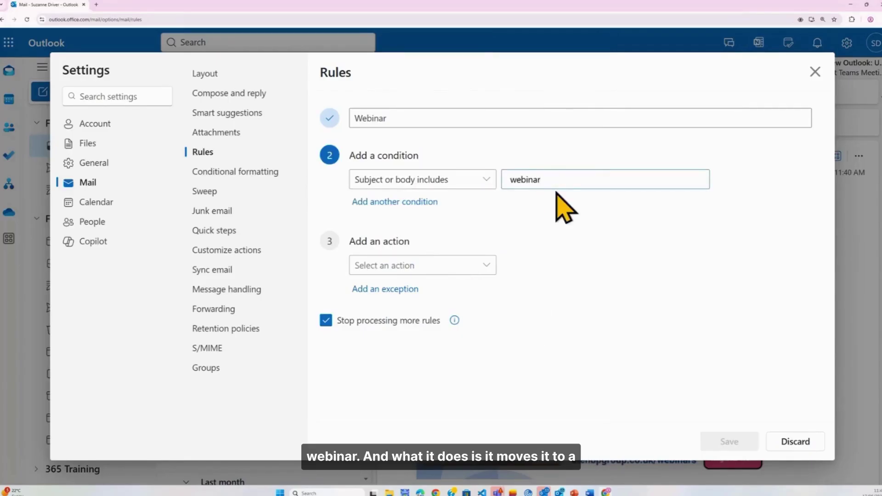
- Set the rule's action to move matching messages into a new folder named Webinars
left_click(466, 265)
left_click(486, 266)
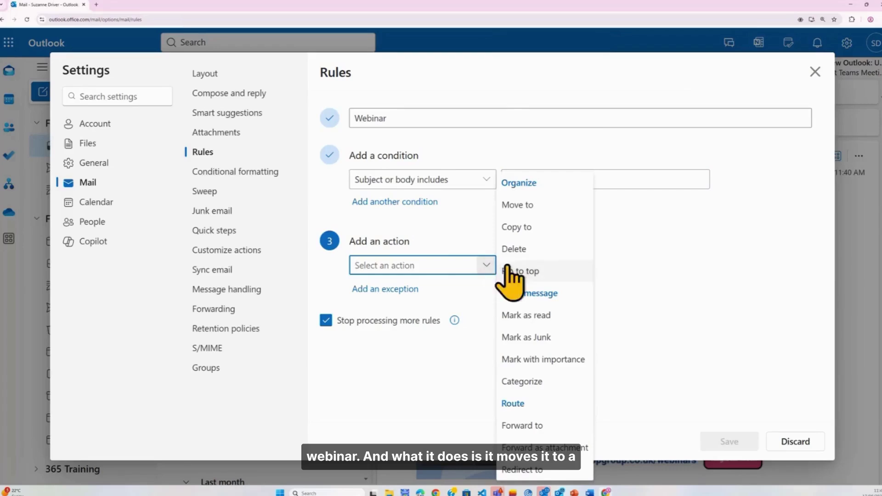
left_click(540, 208)
left_click(588, 265)
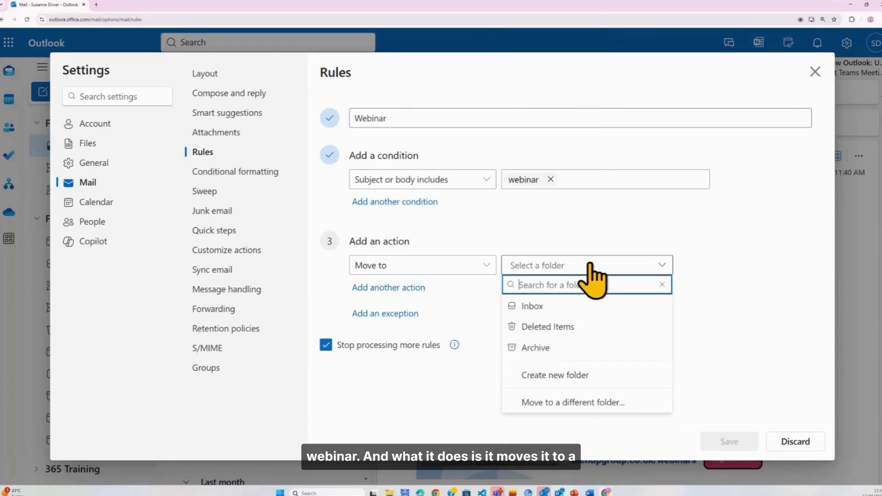
left_click(593, 373)
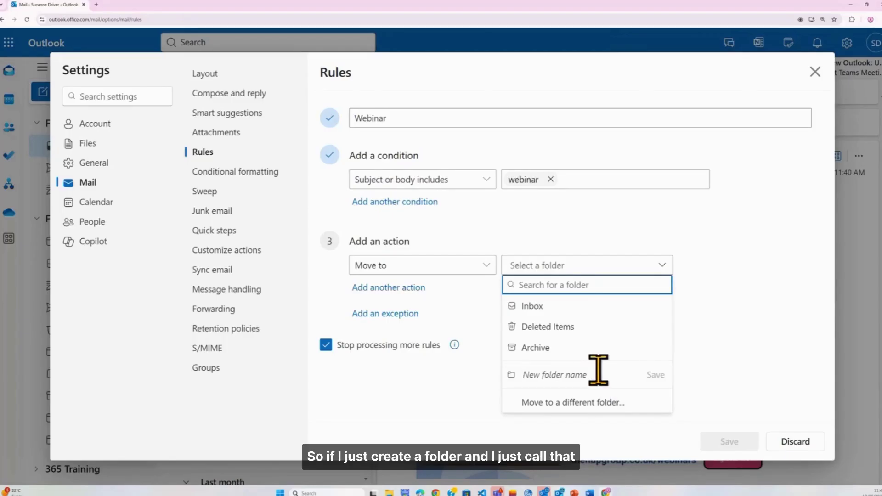
type("Webinars")
key("Return")
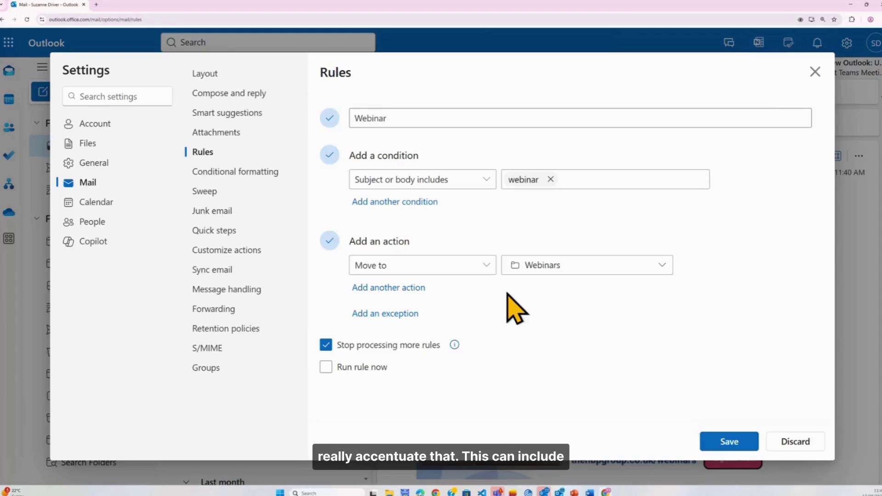
- Try changing the rule's action to forward matching messages to a suggested internal contact
left_click(486, 266)
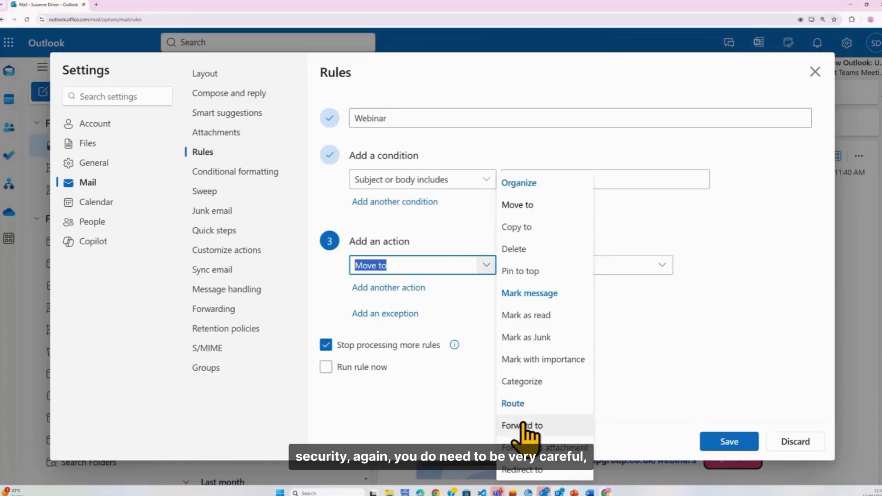
left_click(524, 424)
left_click(629, 270)
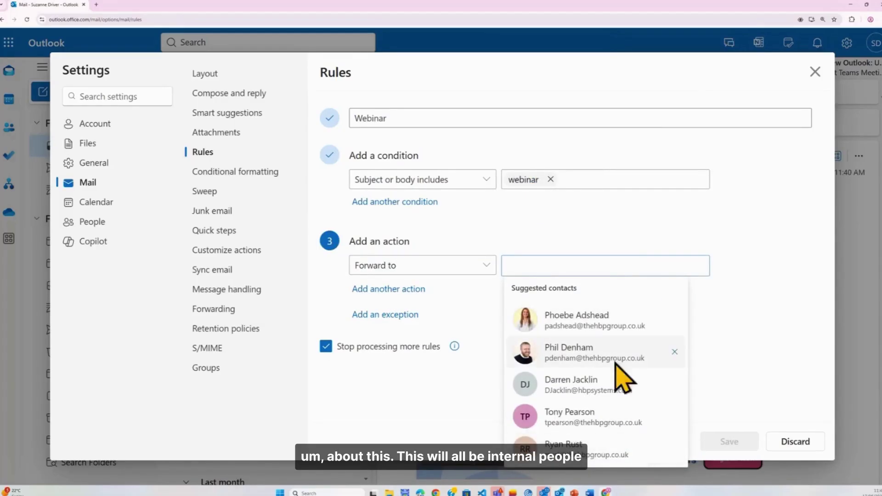
left_click(606, 322)
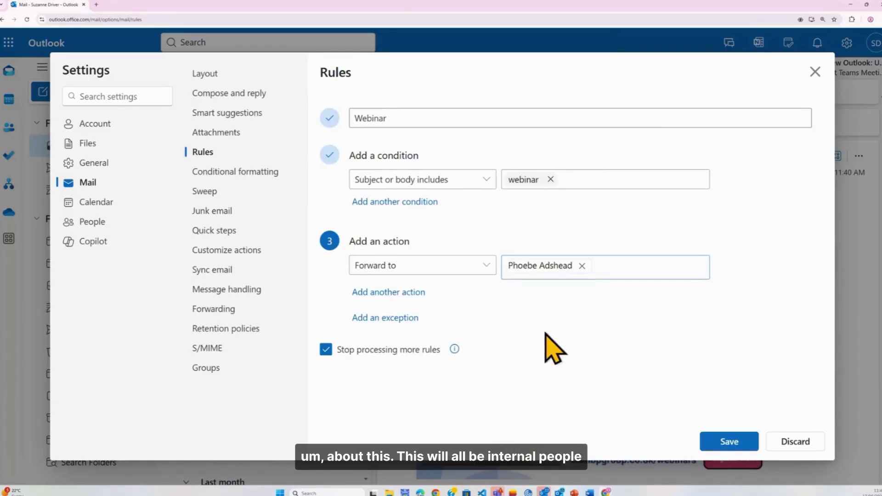
- Set the rule's action back to moving messages to the Webinars folder and save the rule
left_click(486, 268)
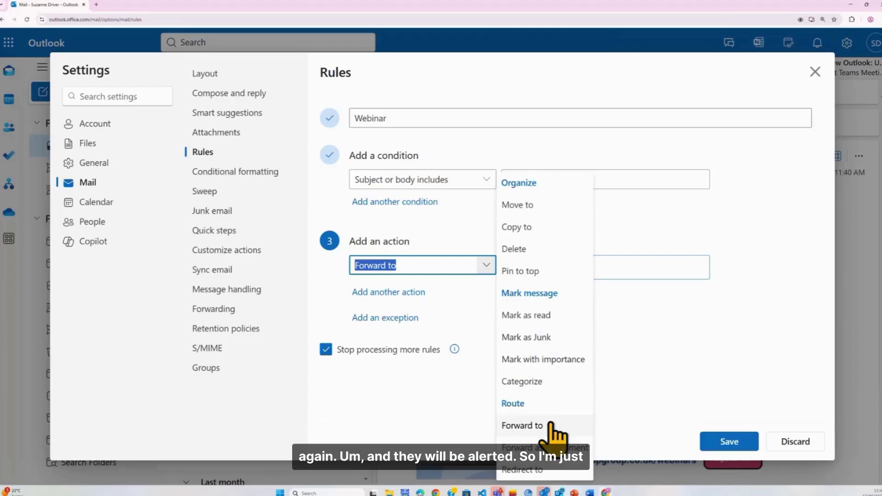
left_click(542, 206)
left_click(580, 268)
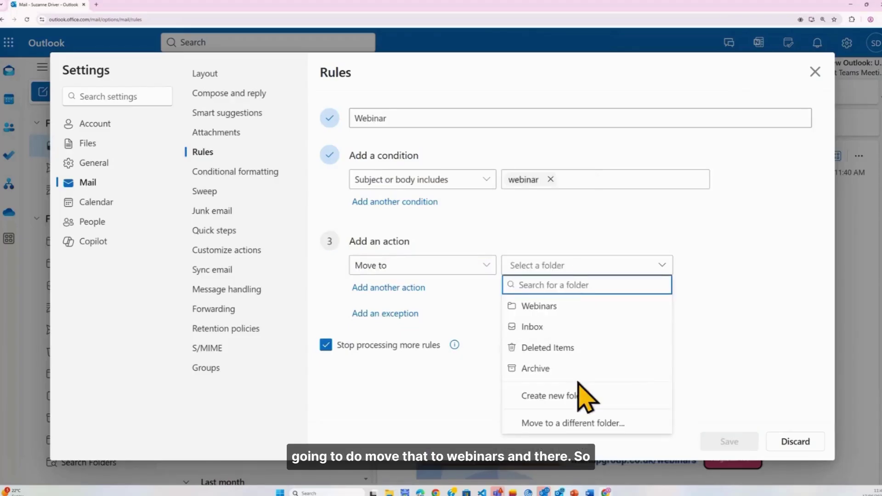
left_click(565, 307)
left_click(734, 442)
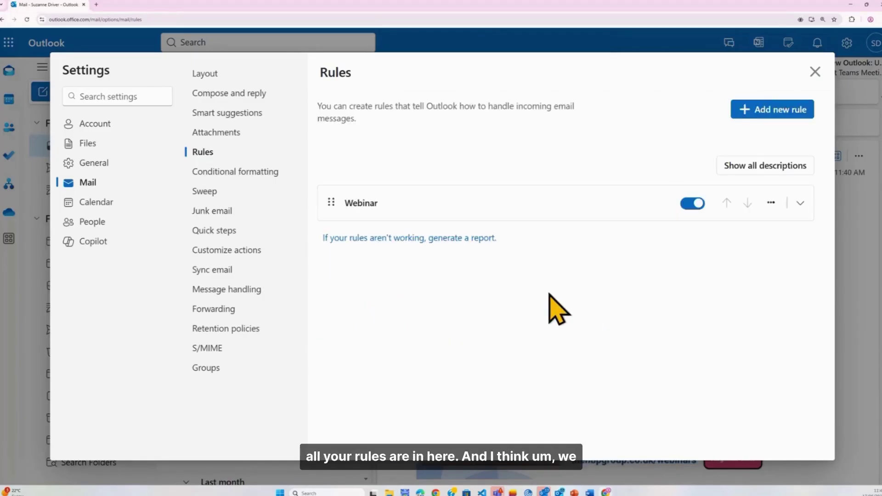
- Close the settings and switch to the new Outlook desktop app
left_click(815, 71)
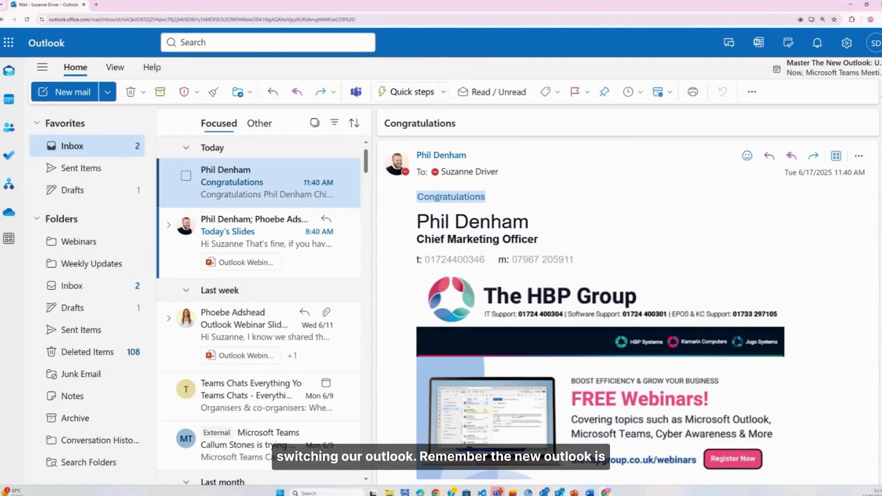
mouse_move(561, 493)
left_click(564, 465)
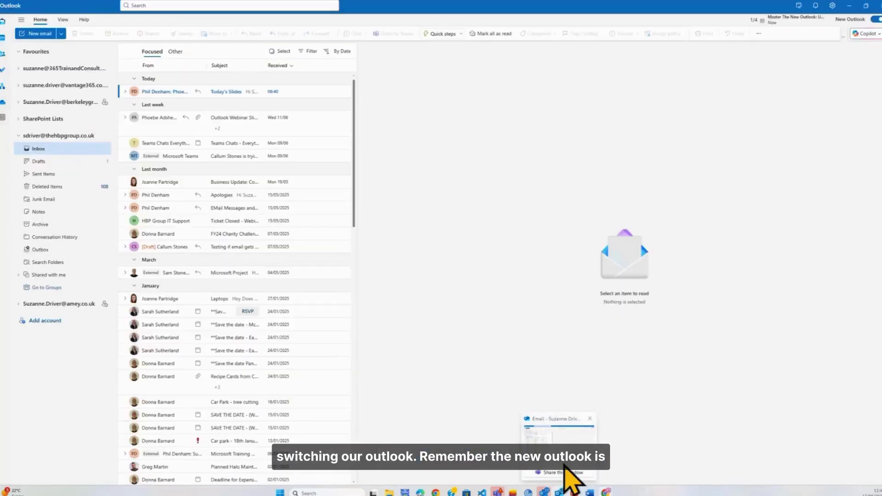